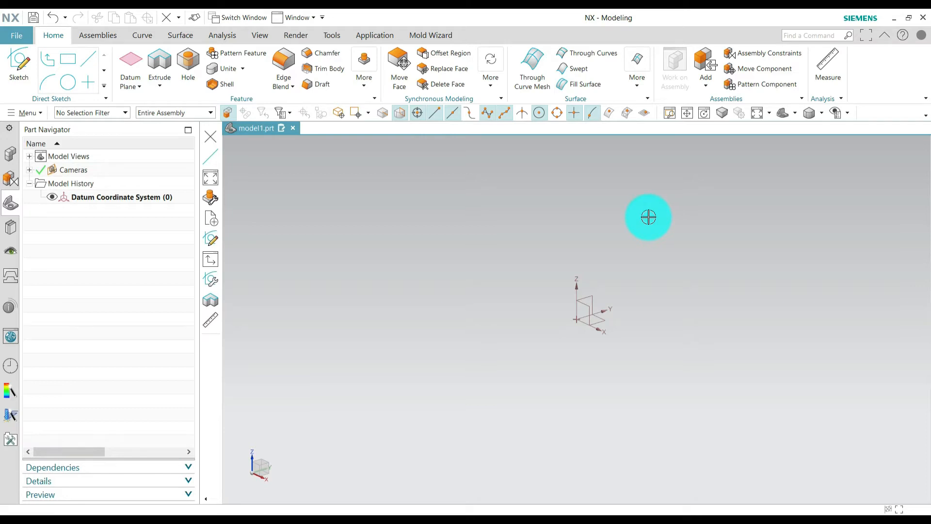
- Review the sketch preferences for new sketches and accept the settings
left_click(25, 113)
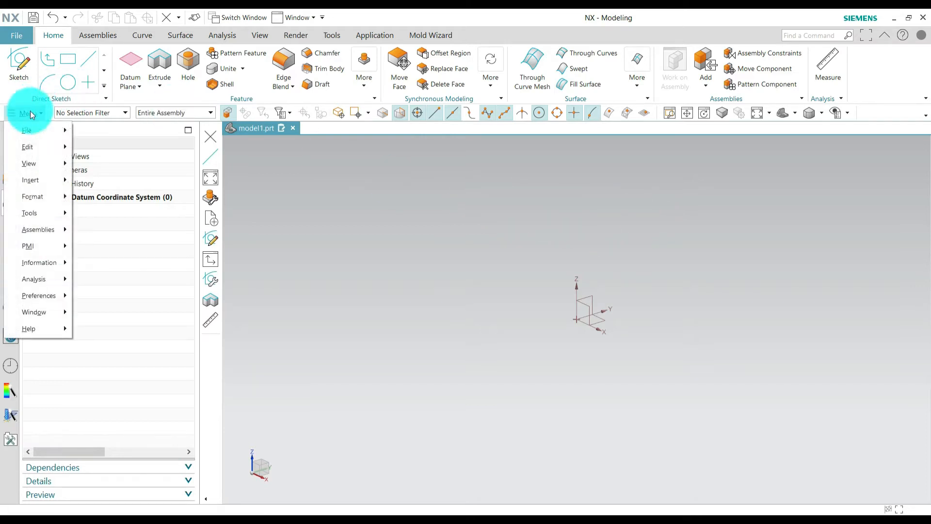
mouse_move(55, 299)
left_click(102, 153)
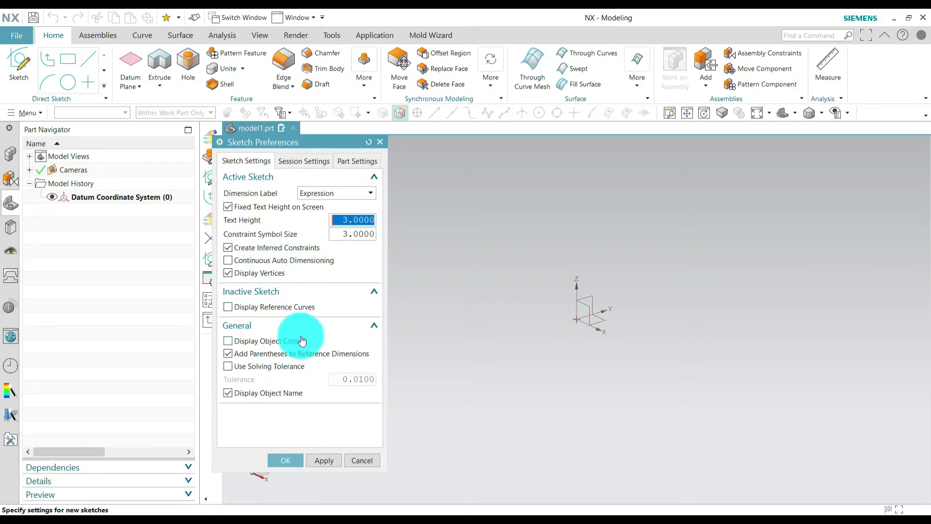
left_click(287, 460)
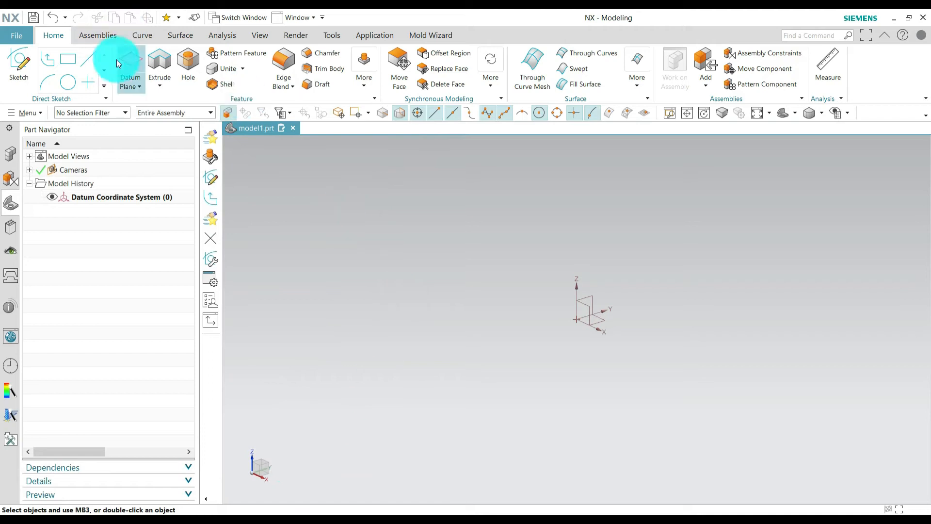
- Create a new sketch on the XY plane of the datum coordinate system and exit the Profile tool
left_click(142, 35)
left_click(44, 71)
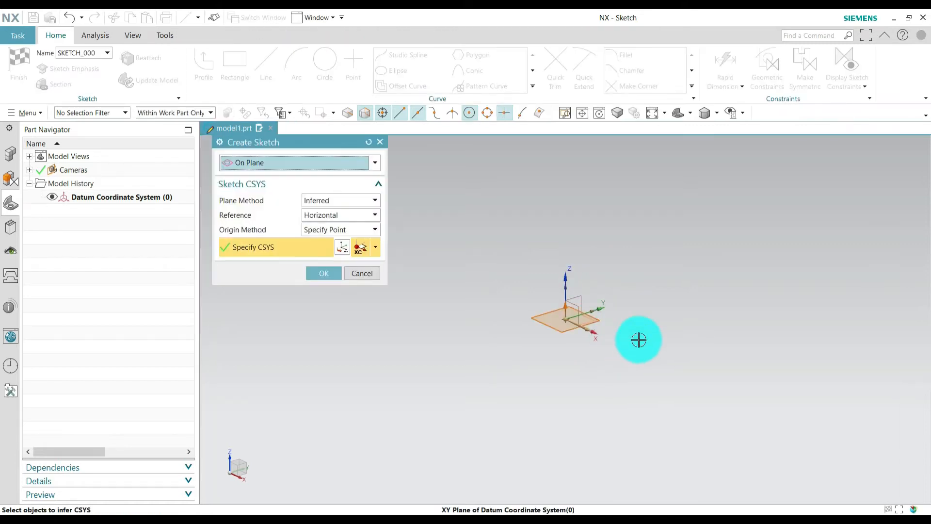
left_click(319, 277)
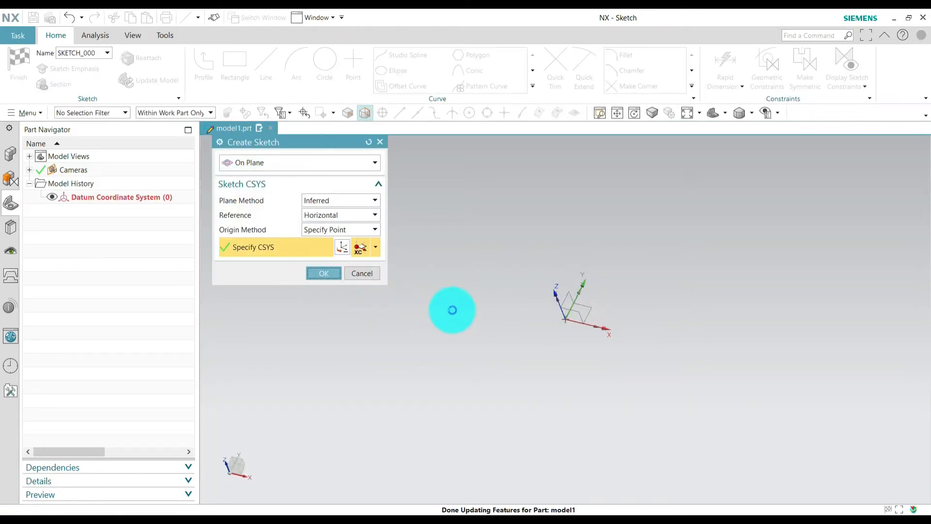
left_click_drag(264, 141, 252, 159)
left_click(305, 160)
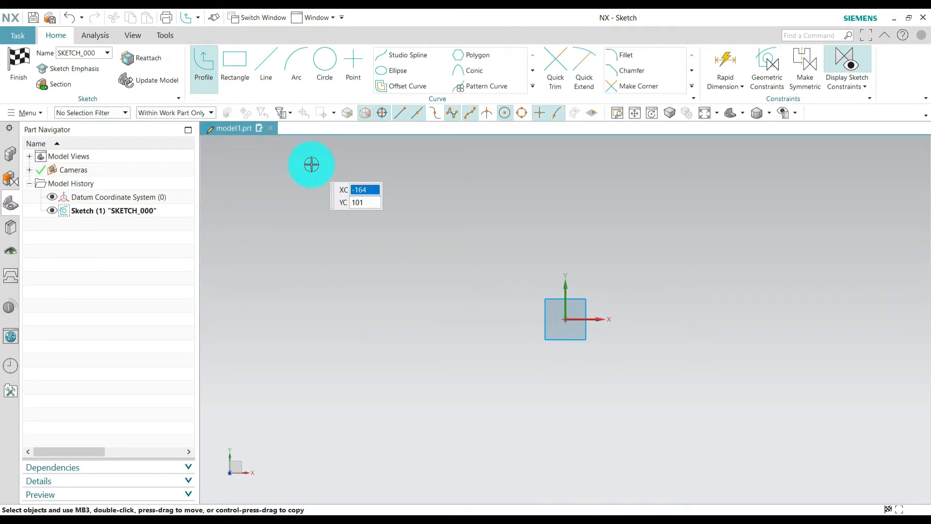
- Draw a horizontal line about 119 mm long to the left of the sketch origin
left_click(265, 68)
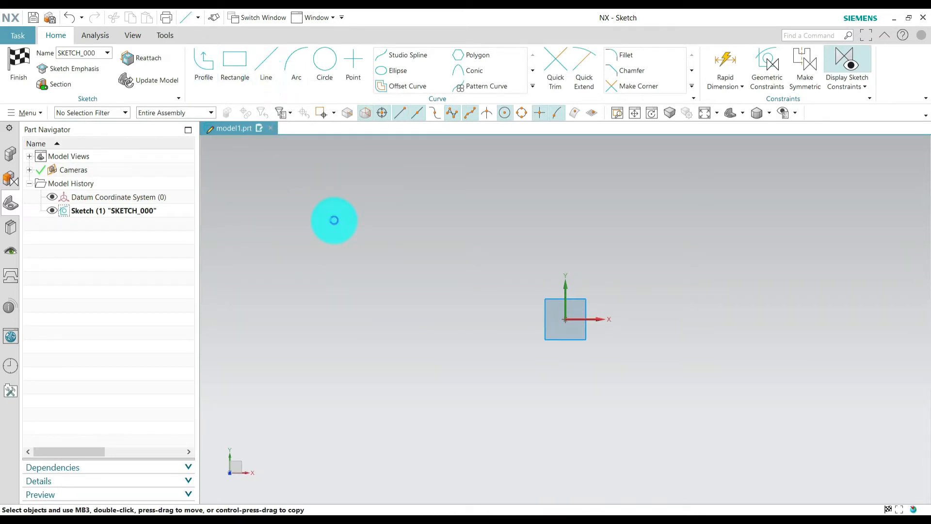
left_click_drag(227, 157, 237, 138)
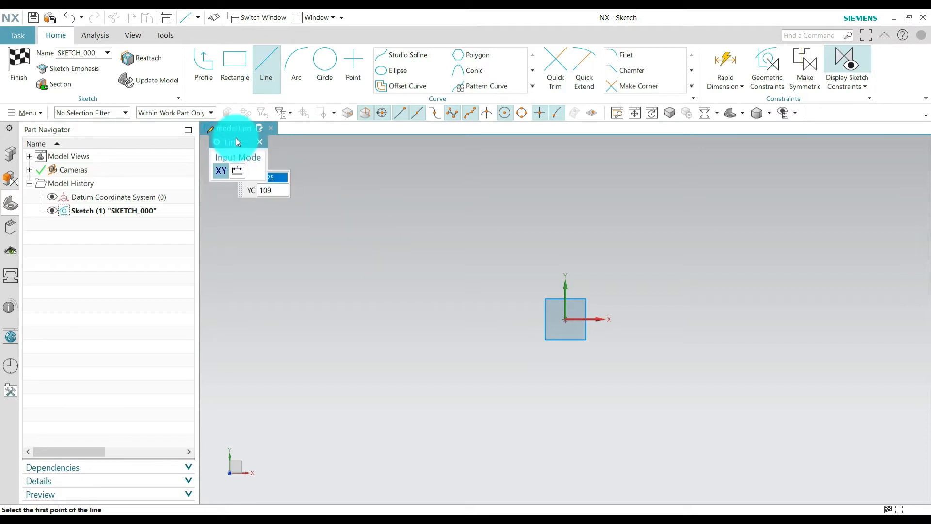
left_click(292, 305)
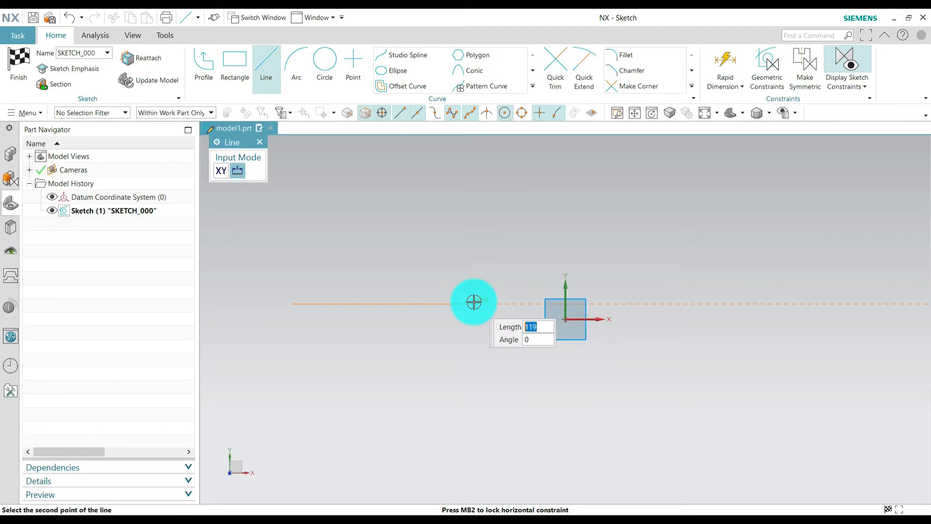
left_click(475, 303)
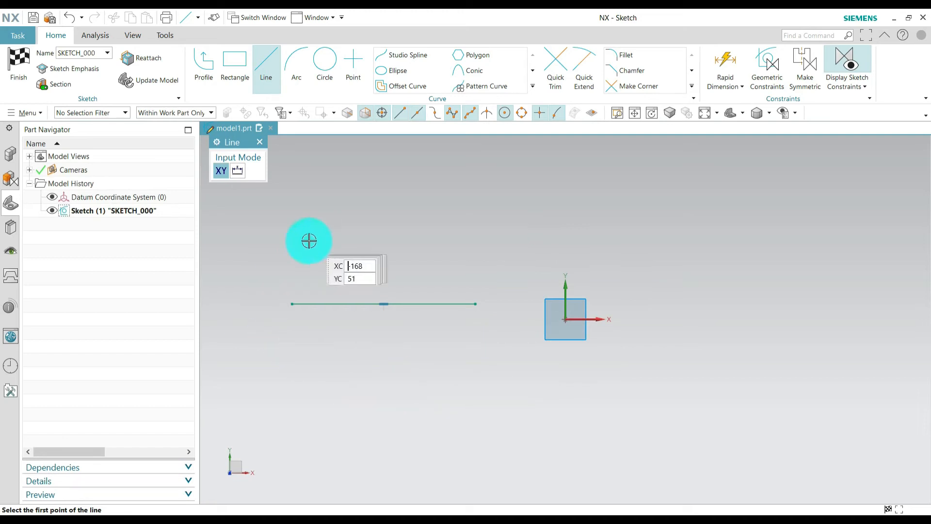
- Draw an inclined line about 121 mm long at about 8° above the horizontal line and exit the Line tool
left_click(292, 242)
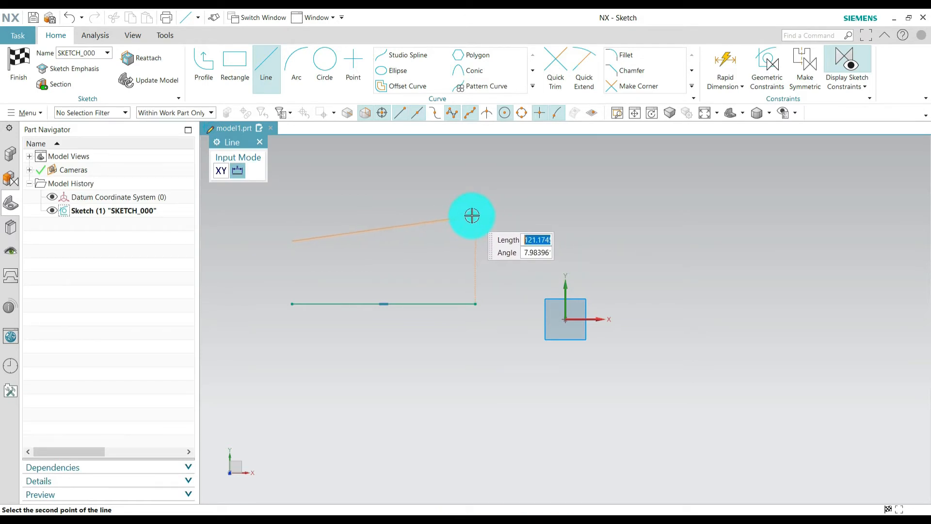
left_click(471, 216)
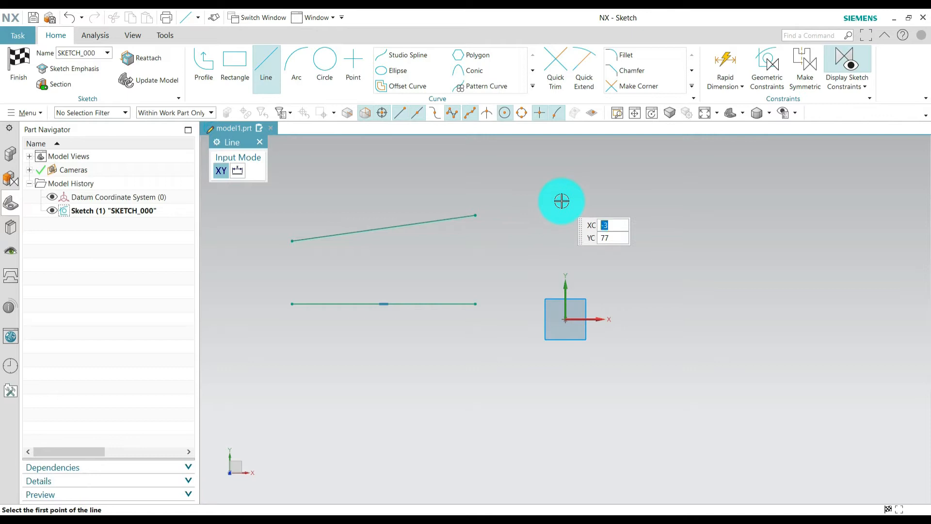
left_click(261, 142)
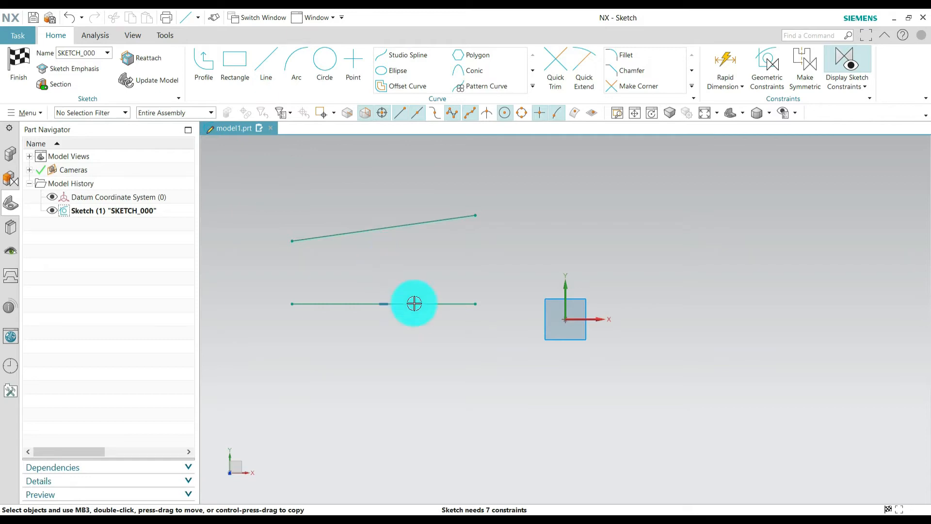
- Stretch the horizontal line by moving its right endpoint, and reposition the upper line at a steeper slope
mouse_move(473, 304)
left_mouse_down()
mouse_move(458, 324)
mouse_move(476, 329)
mouse_move(451, 308)
mouse_move(372, 287)
mouse_move(496, 316)
mouse_move(420, 307)
mouse_move(430, 372)
mouse_move(481, 359)
mouse_move(493, 296)
mouse_move(405, 333)
mouse_move(466, 310)
mouse_move(353, 301)
mouse_move(514, 297)
mouse_move(376, 297)
mouse_move(451, 300)
mouse_move(470, 291)
mouse_move(470, 357)
mouse_move(508, 325)
mouse_move(451, 278)
mouse_move(467, 331)
mouse_move(494, 306)
left_mouse_up()
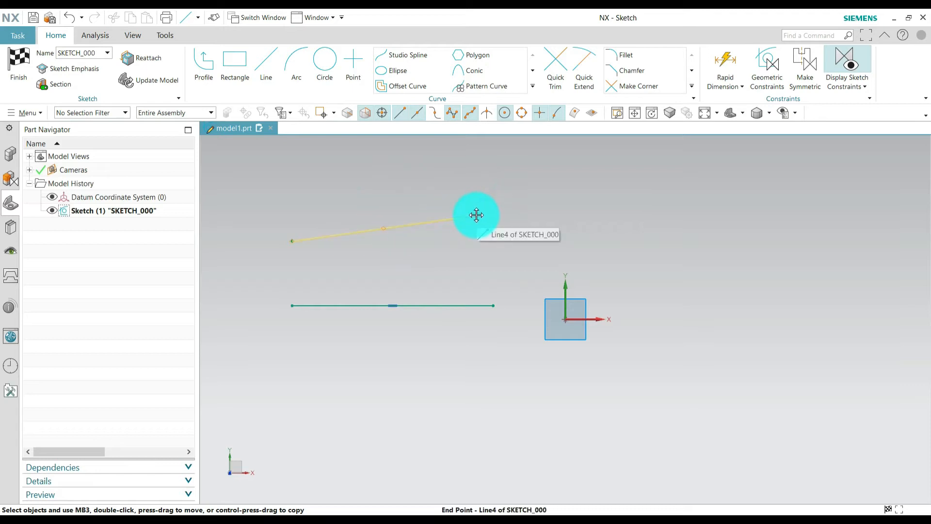
left_click_drag(478, 238, 290, 185)
mouse_move(572, 191)
left_mouse_down()
mouse_move(325, 199)
mouse_move(374, 185)
mouse_move(468, 191)
mouse_move(470, 179)
mouse_move(427, 183)
mouse_move(445, 214)
mouse_move(441, 200)
mouse_move(435, 204)
mouse_move(444, 192)
left_mouse_up()
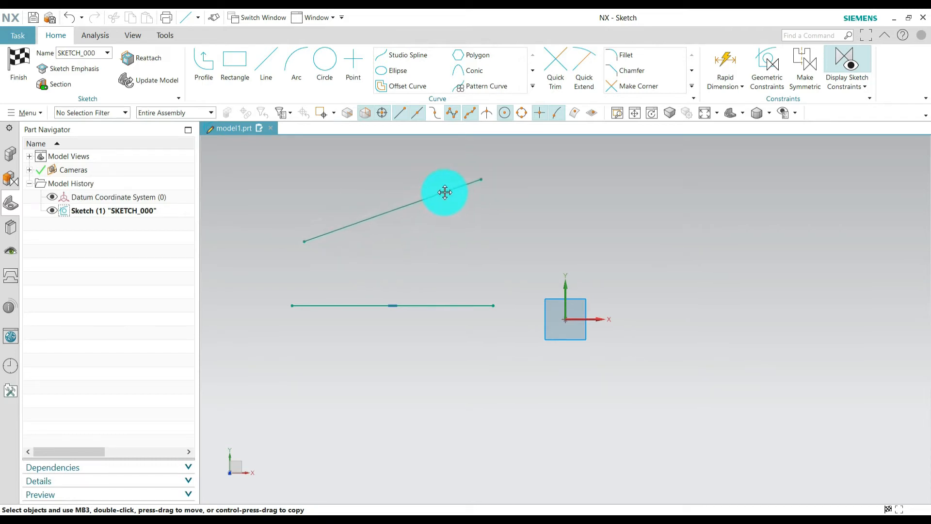
- Select the horizontal constraint symbol at the lower line's midpoint and compare the lower line with the inclined one
mouse_move(424, 308)
left_mouse_down()
mouse_move(453, 310)
mouse_move(432, 309)
left_mouse_up()
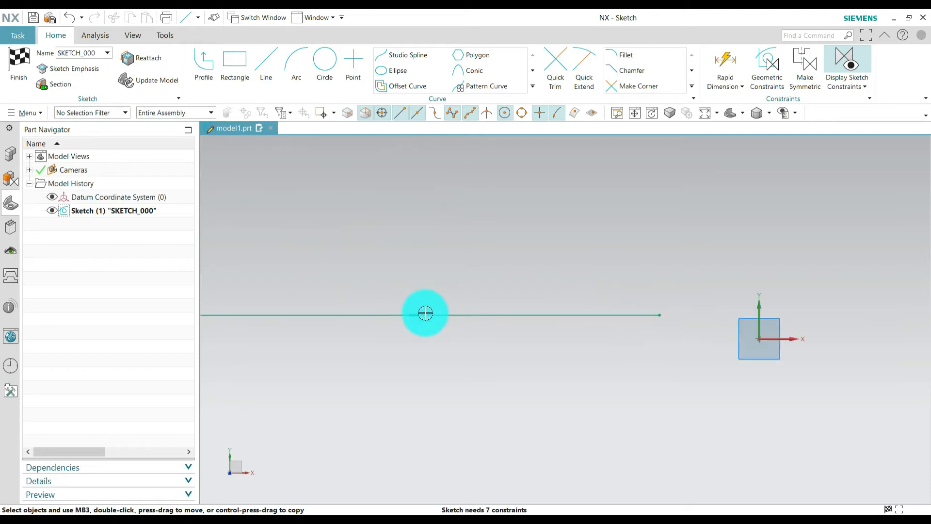
left_click_drag(401, 297, 461, 343)
scroll(458, 342, "up", 3)
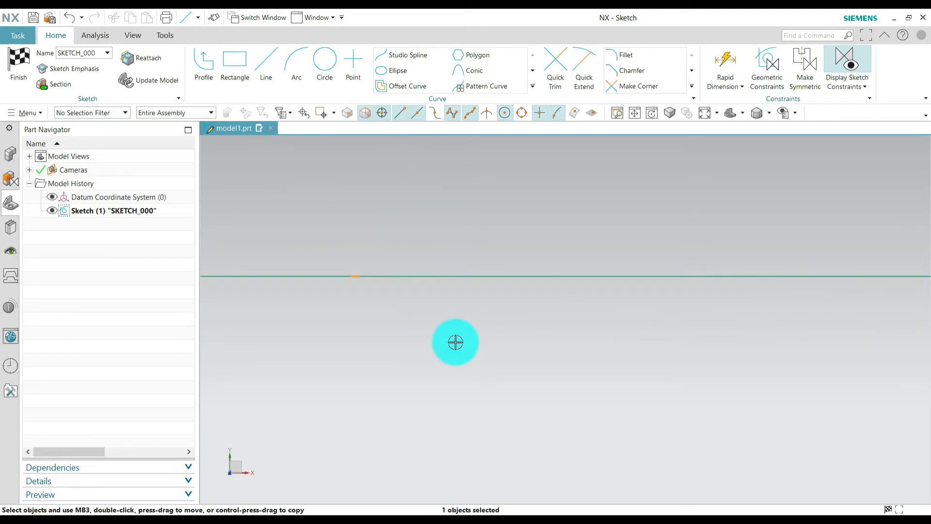
scroll(456, 342, "down", 8)
scroll(435, 287, "up", 3)
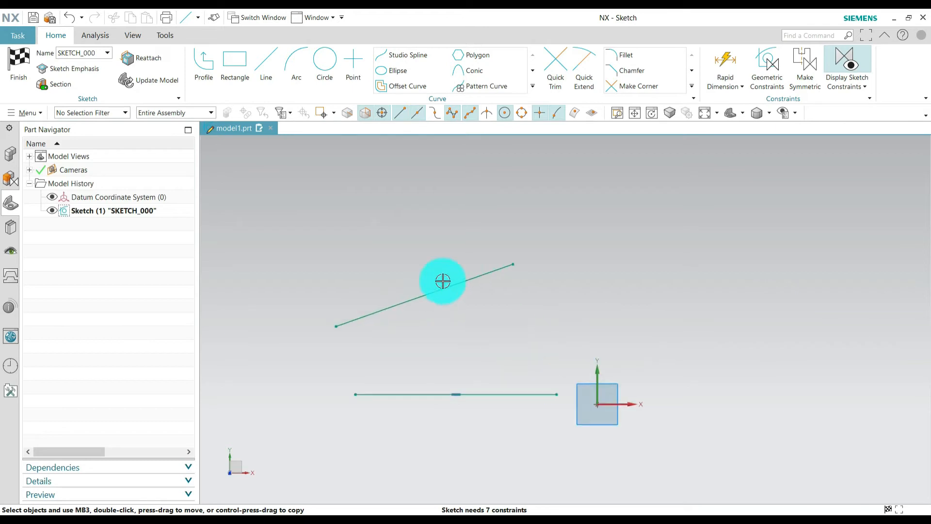
scroll(444, 307, "down", 3)
scroll(468, 343, "up", 2)
scroll(420, 274, "down", 1)
- Move the inclined line upward to a steeper slope and shift the horizontal line farther left of the origin
mouse_move(439, 240)
left_mouse_down()
mouse_move(413, 205)
mouse_move(438, 223)
left_mouse_up()
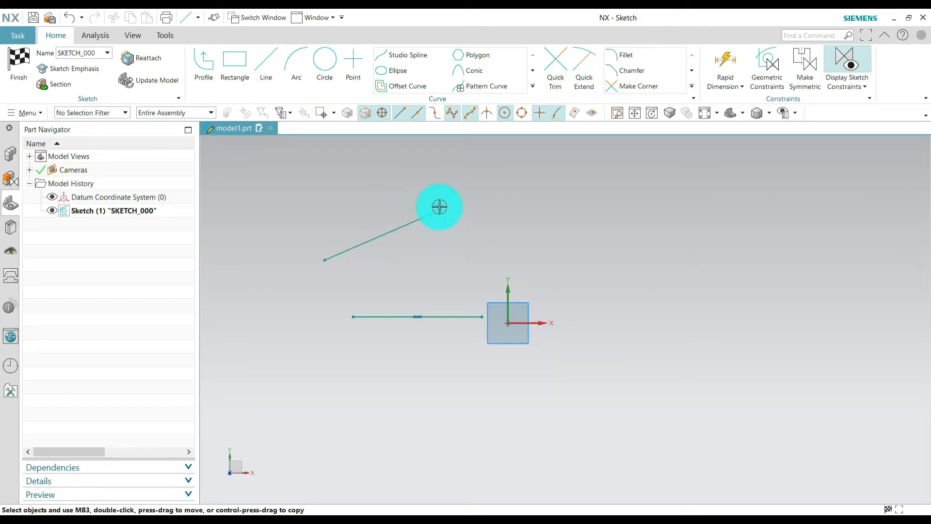
scroll(453, 237, "up", 1)
scroll(442, 245, "down", 1)
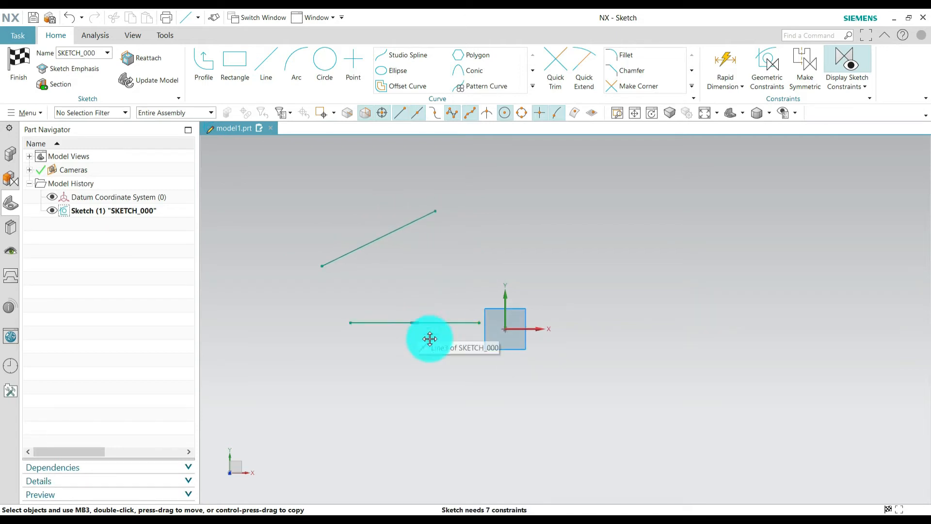
mouse_move(440, 326)
left_mouse_down()
mouse_move(437, 341)
mouse_move(388, 356)
mouse_move(409, 335)
mouse_move(430, 335)
mouse_move(425, 329)
left_mouse_up()
scroll(399, 328, "up", 2)
scroll(408, 297, "down", 4)
scroll(410, 297, "up", 4)
- Reposition the horizontal line slightly up and to the left to test how freely it moves
left_click_drag(395, 304, 428, 335)
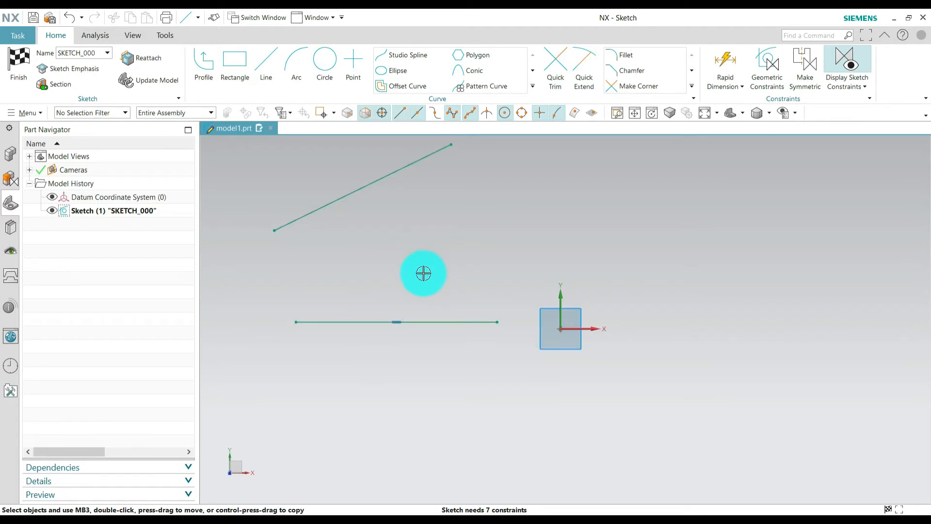
mouse_move(461, 322)
left_mouse_down()
mouse_move(468, 333)
mouse_move(460, 320)
left_mouse_up()
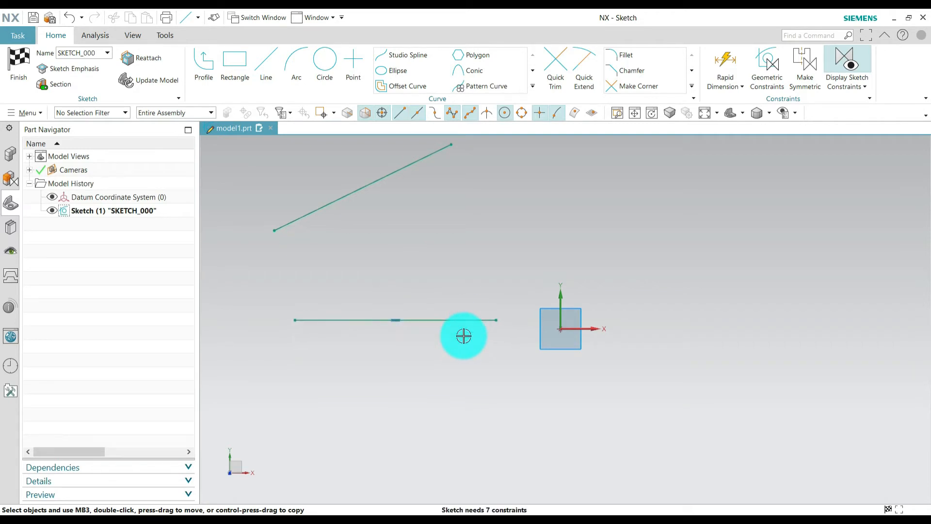
scroll(466, 362, "up", 2)
scroll(466, 363, "down", 4)
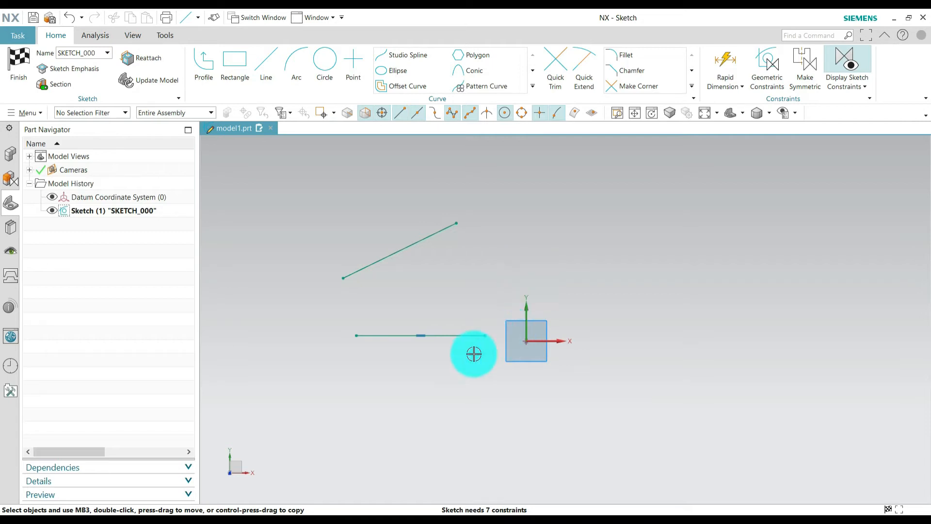
mouse_move(483, 335)
left_mouse_down()
mouse_move(482, 360)
mouse_move(495, 325)
mouse_move(503, 333)
mouse_move(472, 340)
mouse_move(485, 335)
left_mouse_up()
scroll(470, 343, "up", 4)
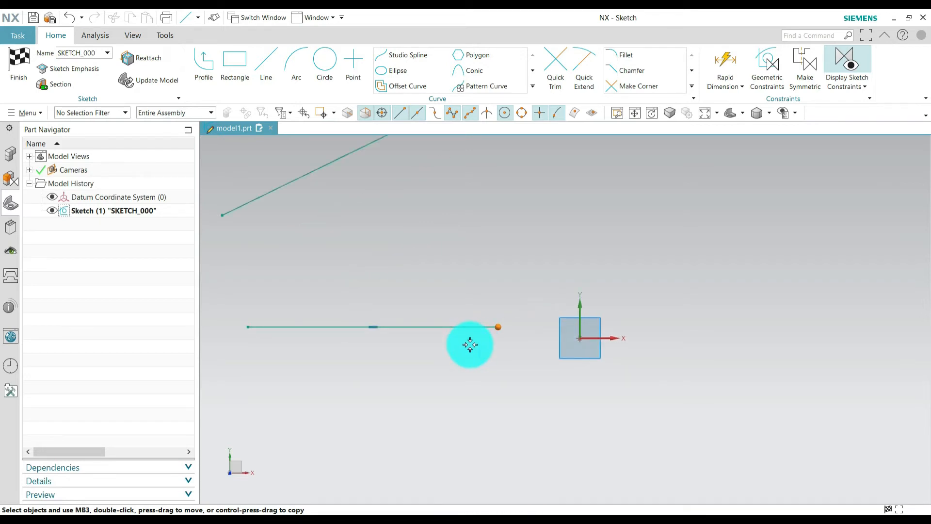
scroll(470, 344, "down", 2)
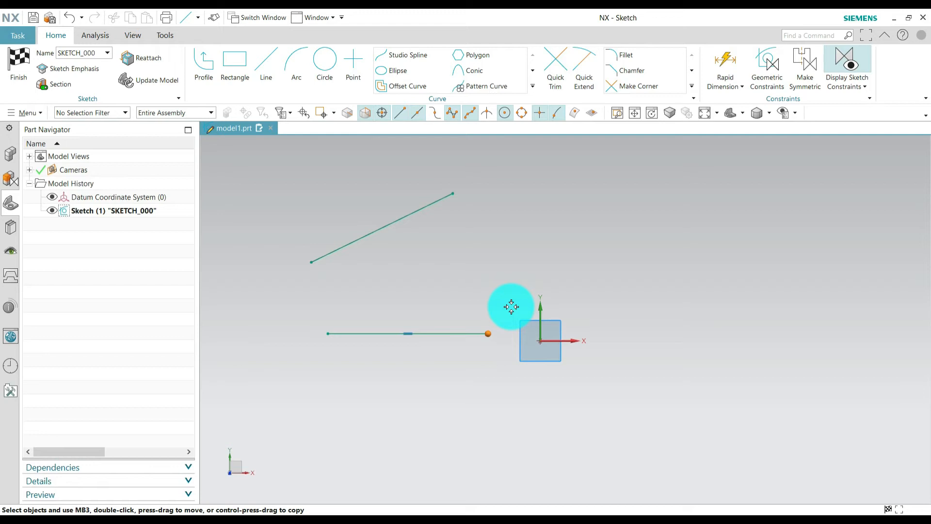
left_click(429, 340)
mouse_move(472, 333)
left_mouse_down()
mouse_move(430, 326)
mouse_move(451, 346)
mouse_move(466, 330)
left_mouse_up()
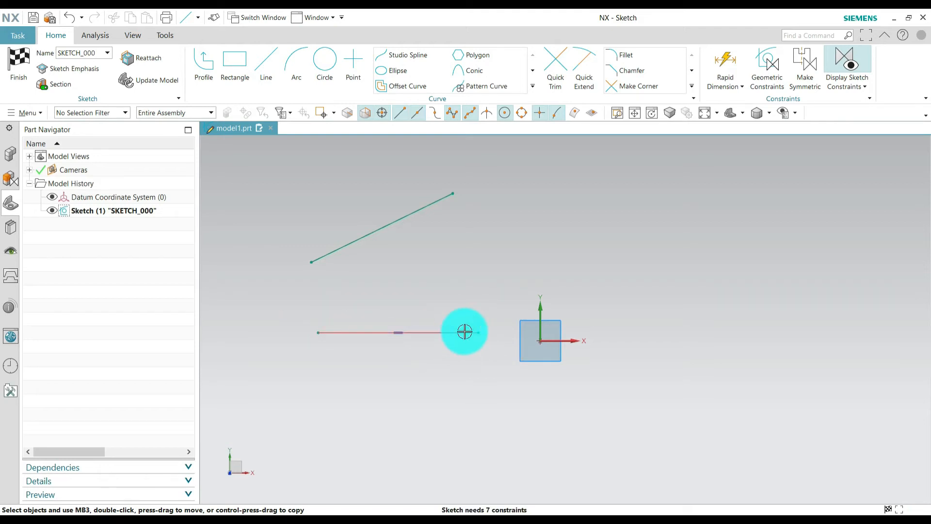
- Examine the horizontal constraint symbol on the lower line by box-selecting it
scroll(400, 330, "up", 4)
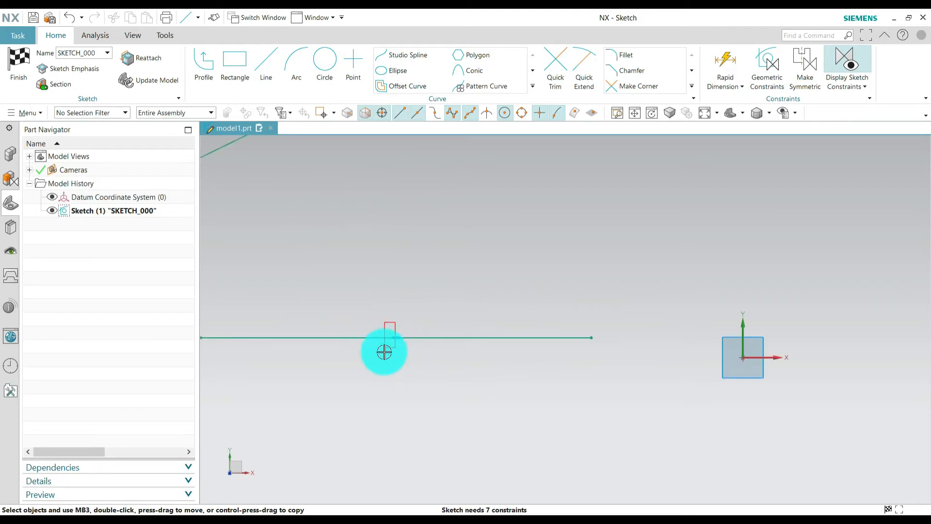
left_click_drag(420, 363, 381, 363)
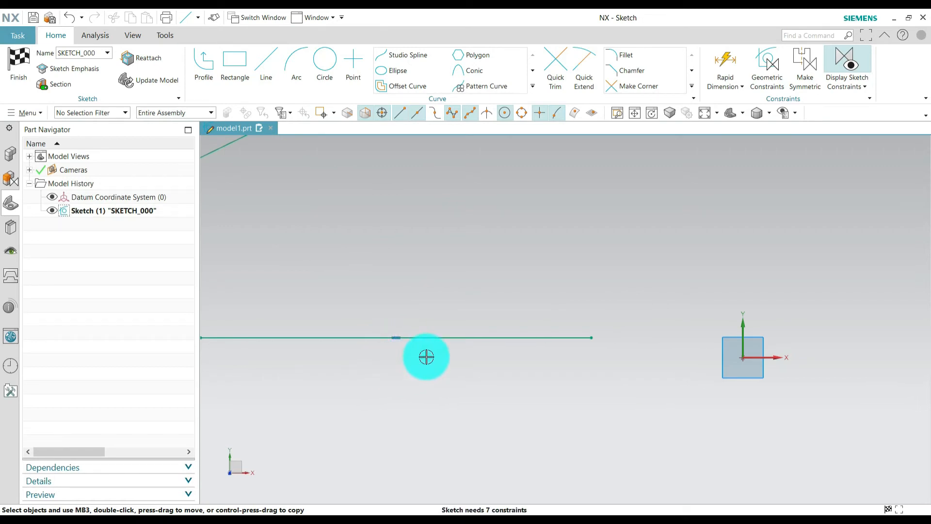
scroll(427, 356, "down", 2)
scroll(380, 369, "down", 3)
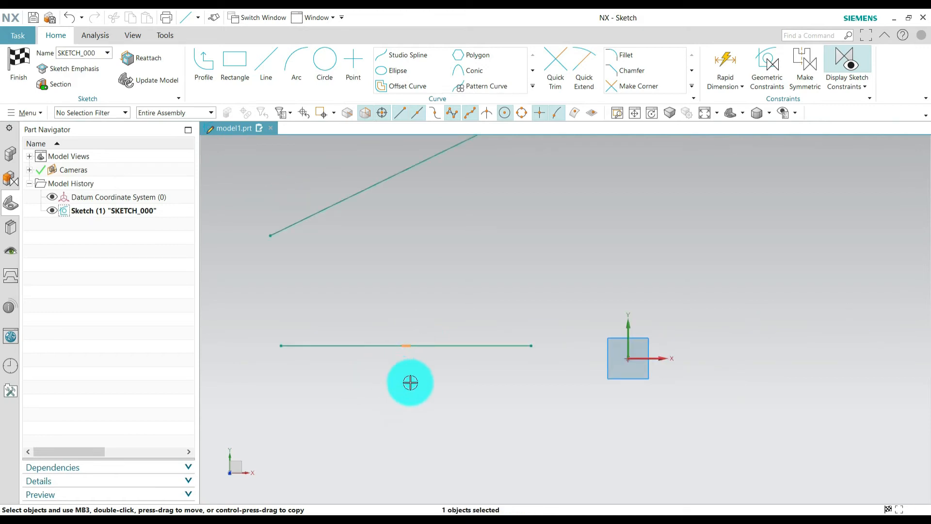
scroll(443, 376, "down", 3)
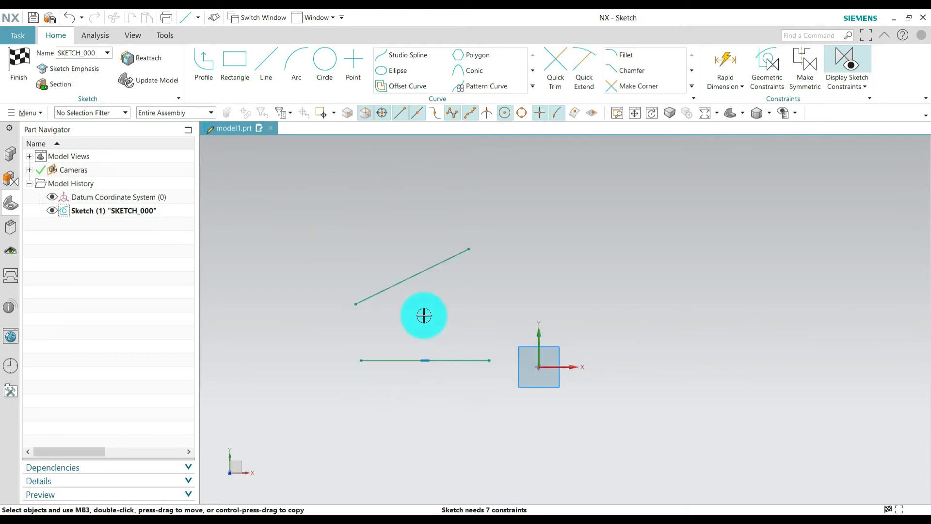
- Move the inclined line's upper endpoint to give a gentler slope, and check the lower line's horizontal constraint symbol
scroll(418, 275, "up", 2)
left_click_drag(500, 233, 518, 268)
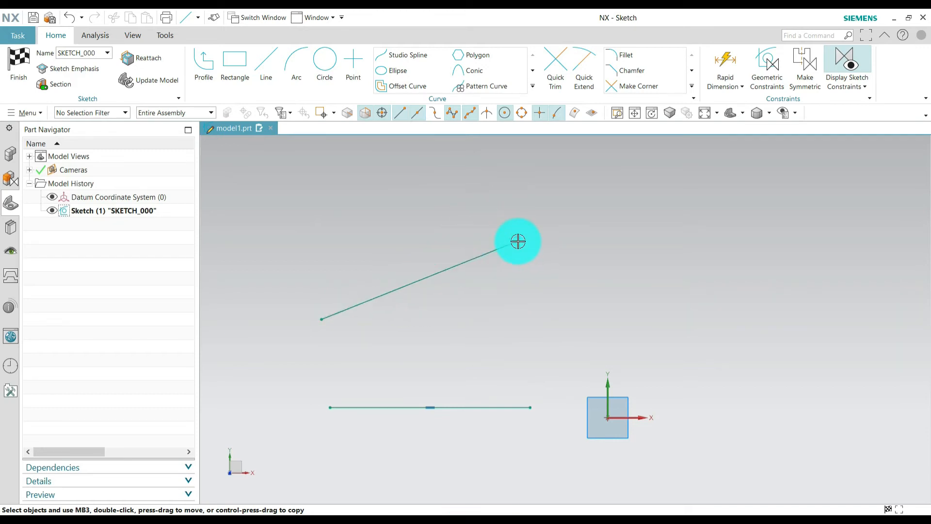
left_click_drag(519, 250, 514, 250)
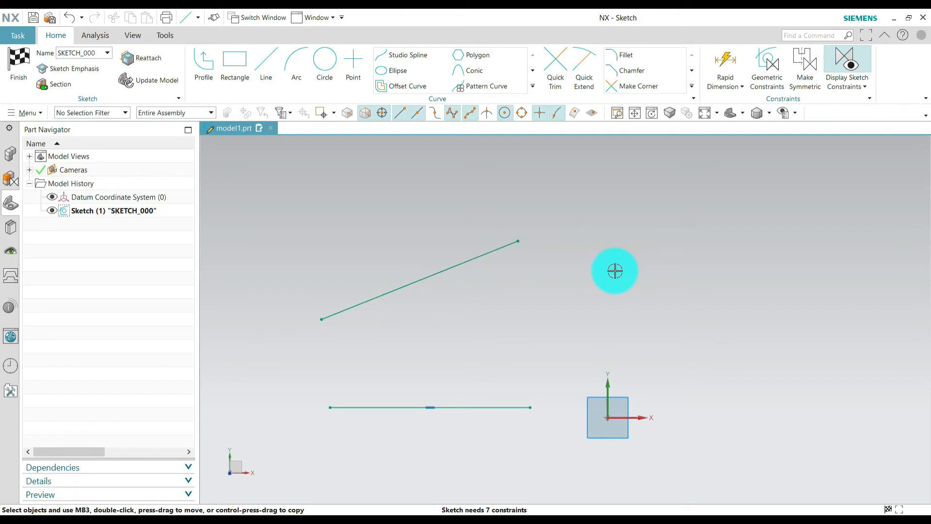
left_click_drag(440, 379, 410, 430)
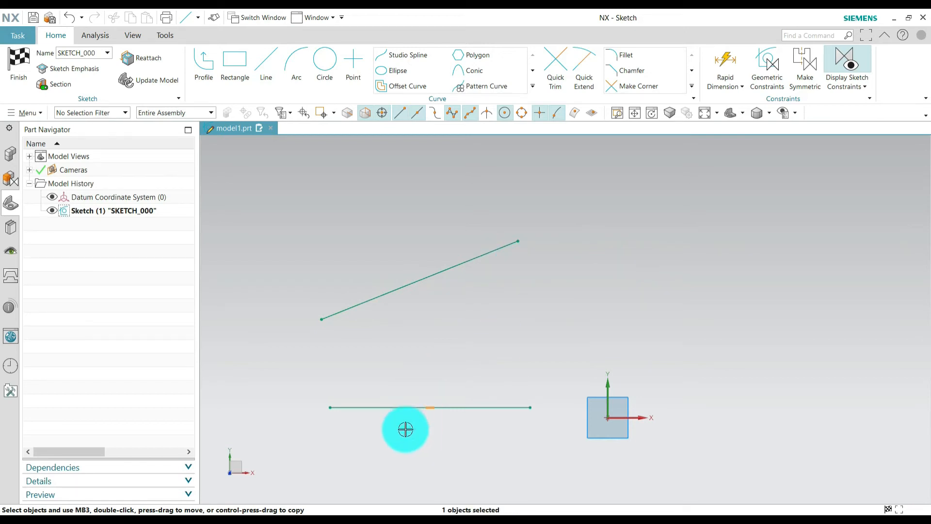
left_click(394, 364)
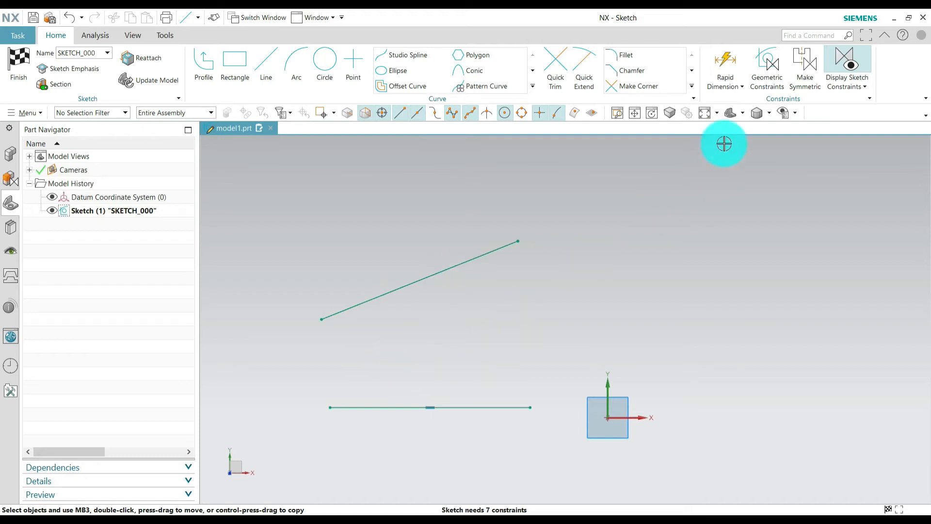
- Apply a Horizontal geometric constraint to the inclined upper line
left_click(768, 80)
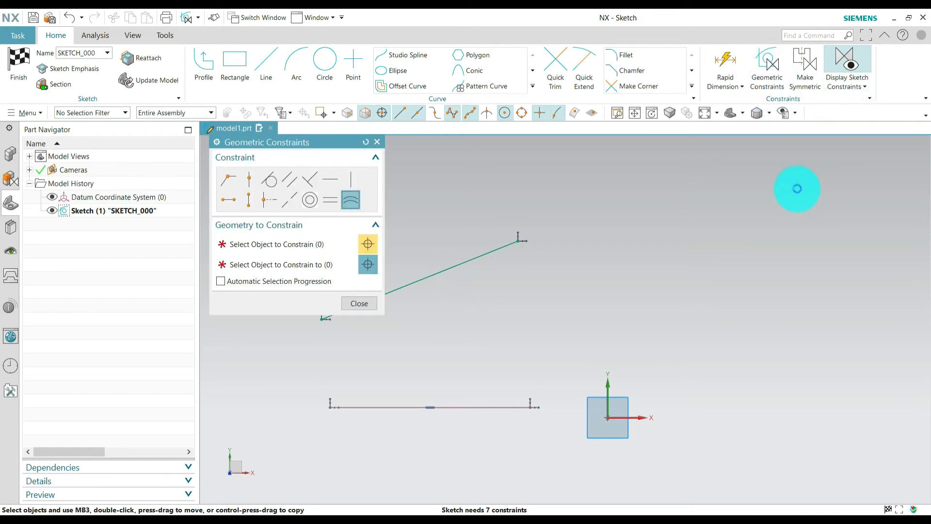
left_click_drag(314, 147, 735, 156)
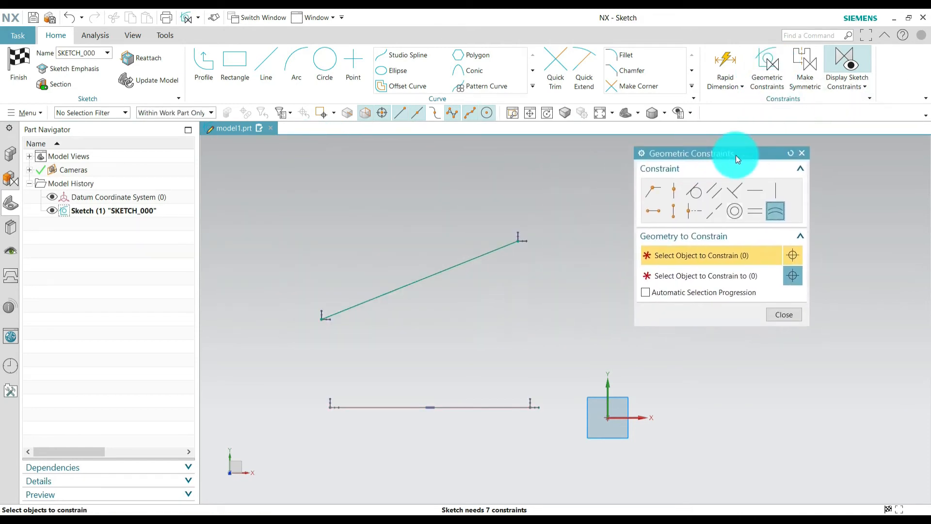
left_click(756, 190)
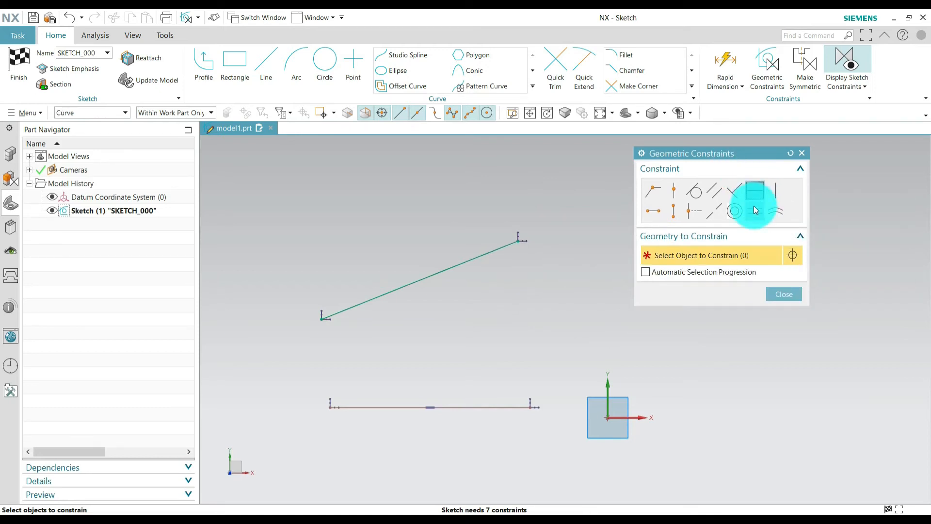
left_click(436, 274)
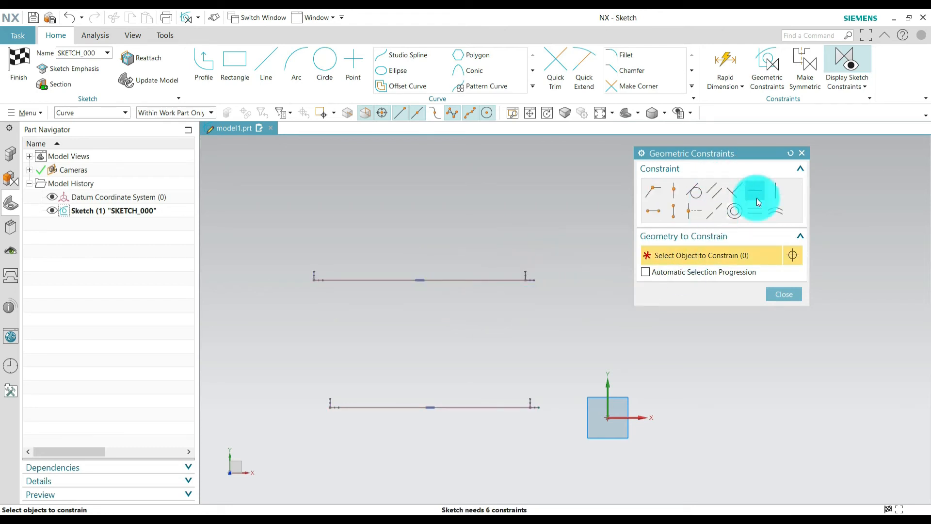
left_click(791, 294)
- Move the upper line's right endpoint far out and back in to test how the horizontal constraint limits it
mouse_move(506, 279)
left_mouse_down()
mouse_move(639, 283)
mouse_move(514, 283)
mouse_move(513, 324)
mouse_move(511, 299)
mouse_move(505, 302)
mouse_move(676, 291)
mouse_move(640, 279)
mouse_move(592, 280)
mouse_move(569, 258)
left_mouse_up()
mouse_move(765, 262)
left_mouse_down()
mouse_move(409, 281)
mouse_move(669, 269)
left_mouse_up()
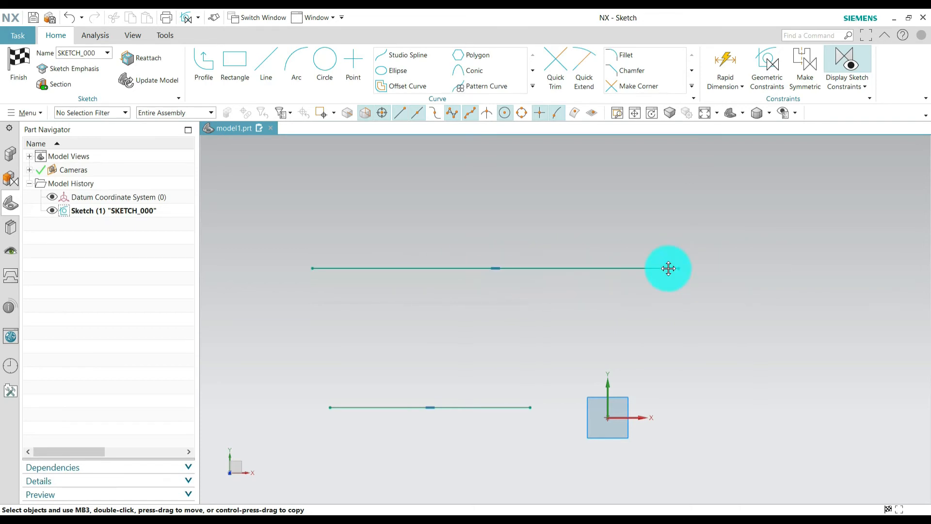
mouse_move(528, 272)
left_mouse_down()
mouse_move(530, 327)
mouse_move(514, 326)
mouse_move(574, 251)
mouse_move(537, 282)
mouse_move(528, 321)
mouse_move(539, 278)
left_mouse_up()
- Delete the lower horizontal line and move the remaining line down, checking its horizontal constraint symbol
left_click(464, 407)
key("Delete")
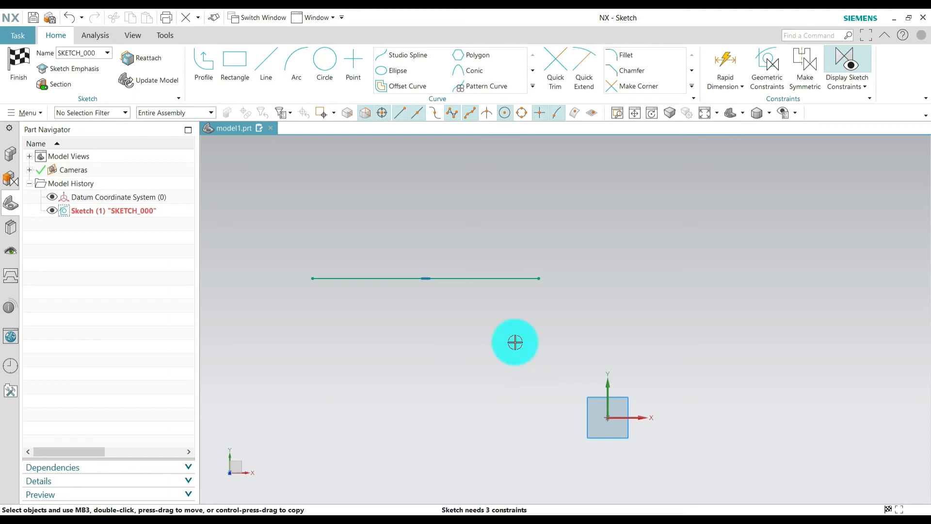
left_click_drag(478, 279, 472, 368)
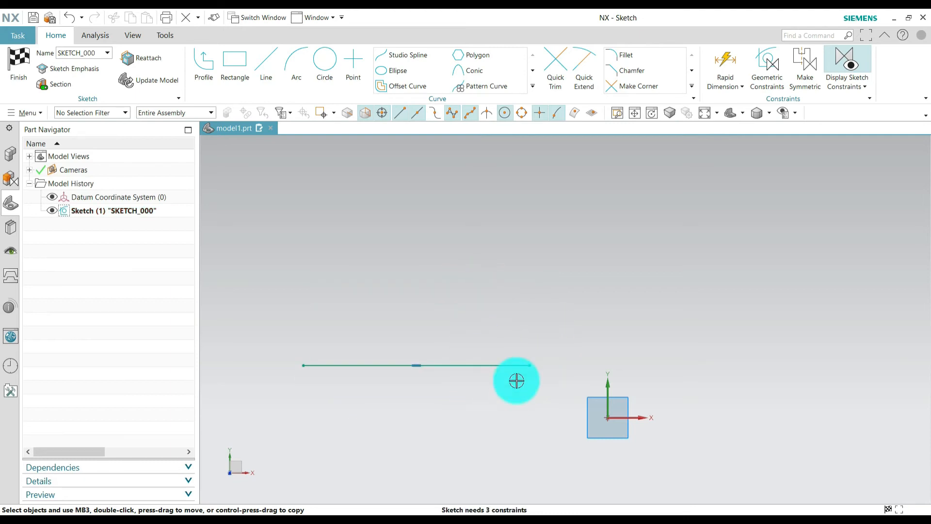
left_click_drag(432, 345, 374, 397)
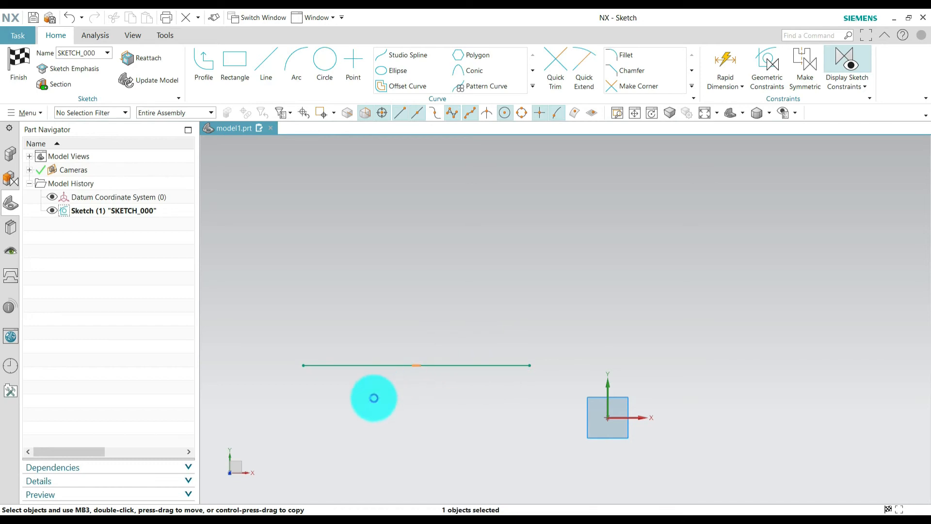
key("Escape")
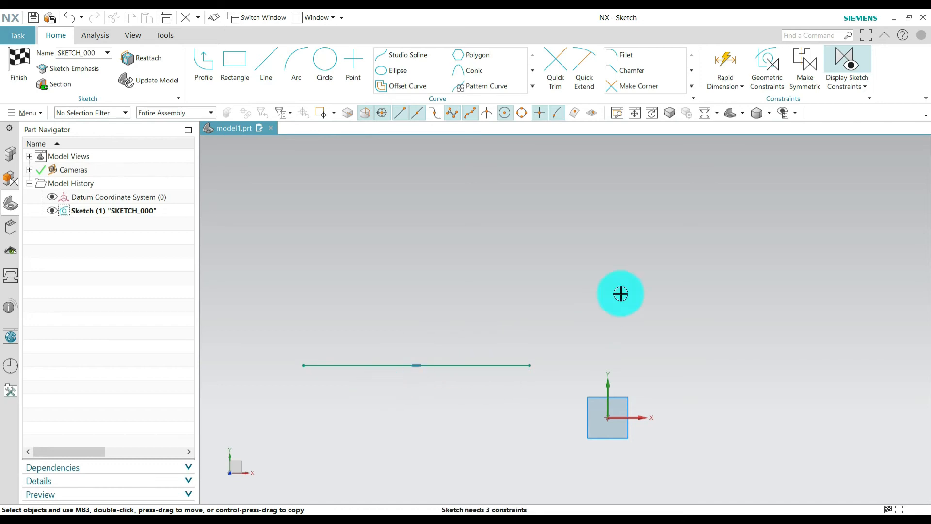
- Add a Rapid Dimension above the horizontal line and set its length to 100
left_click(730, 59)
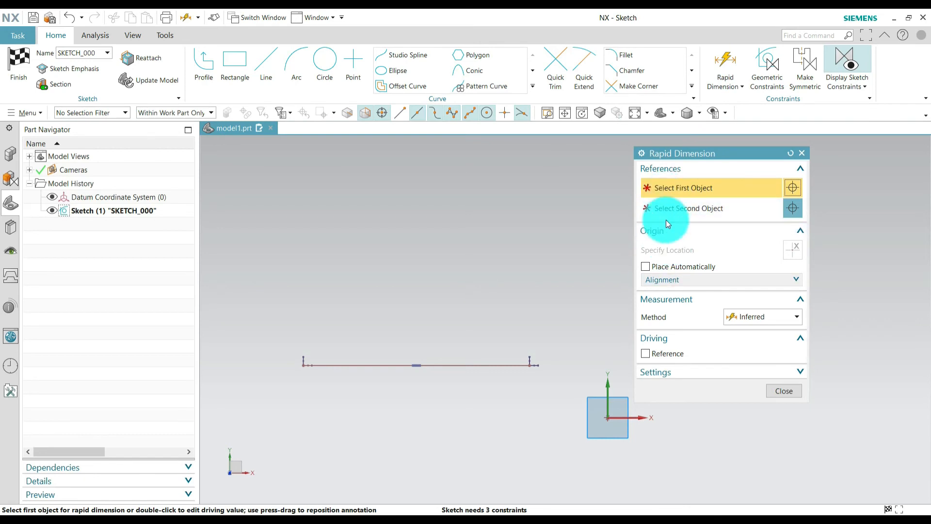
left_click(477, 358)
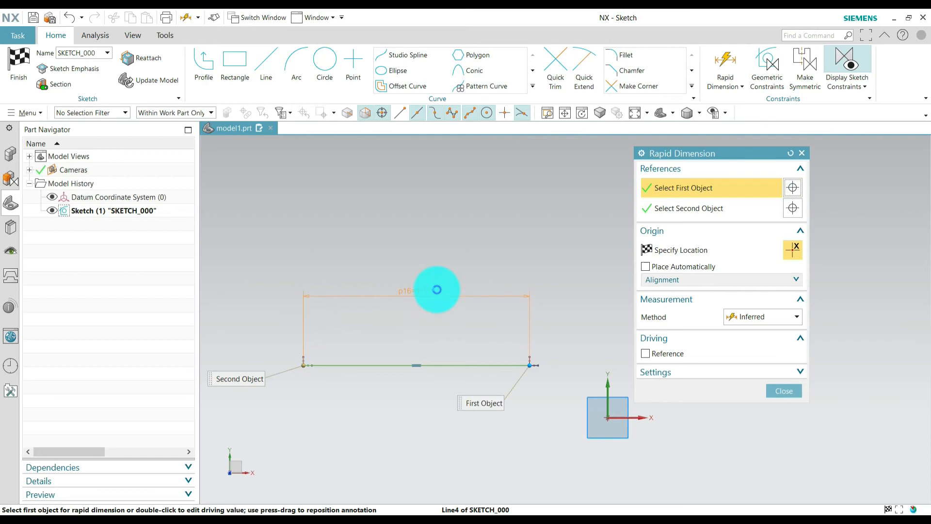
left_click(433, 292)
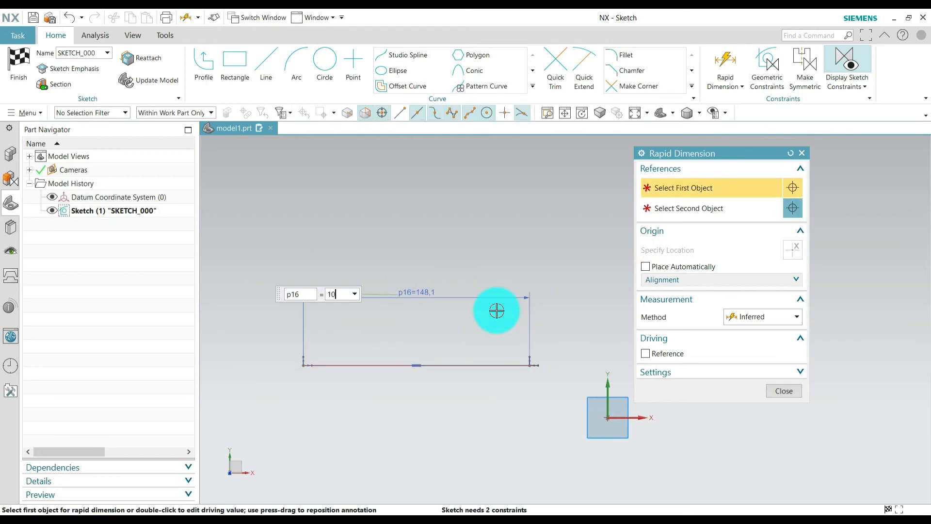
type("100")
key("Return")
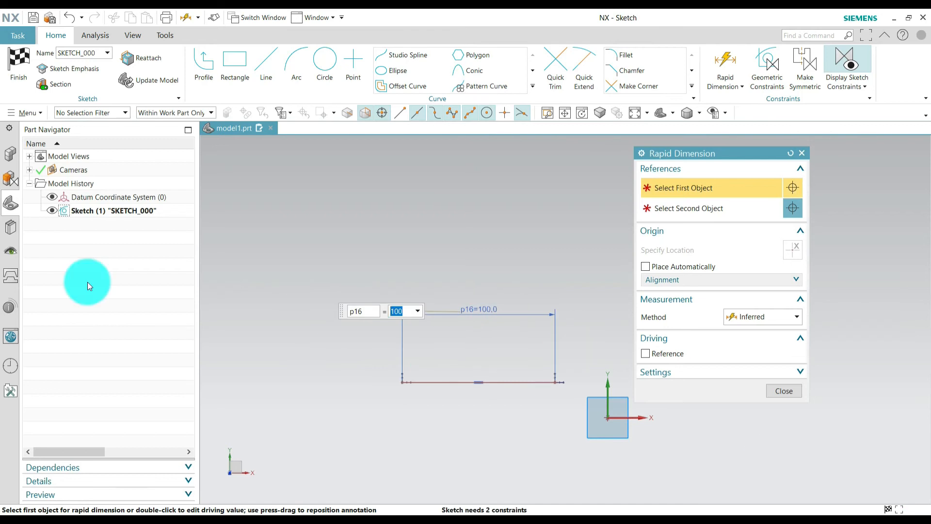
left_click(791, 391)
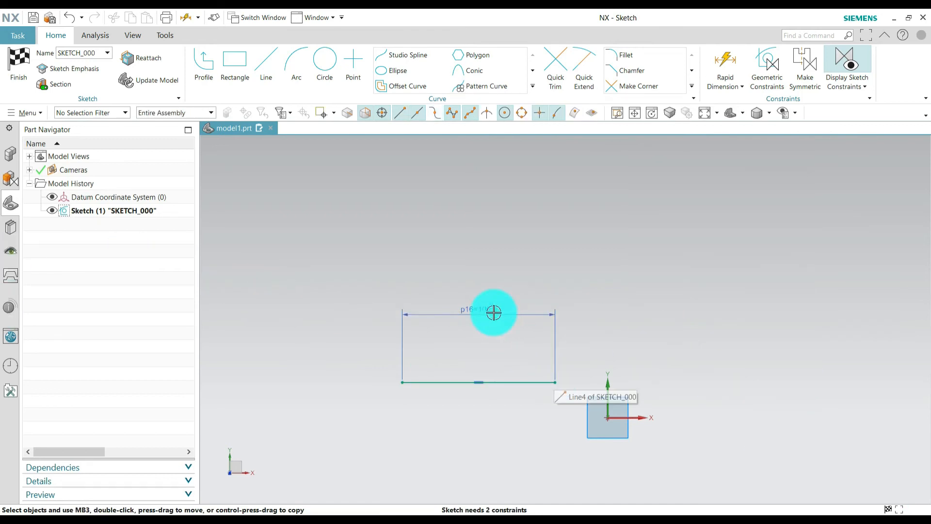
- Move the dimensioned line upward and place its length dimension closer to the line
mouse_move(483, 344)
left_mouse_down()
mouse_move(534, 381)
mouse_move(576, 385)
mouse_move(556, 339)
left_mouse_up()
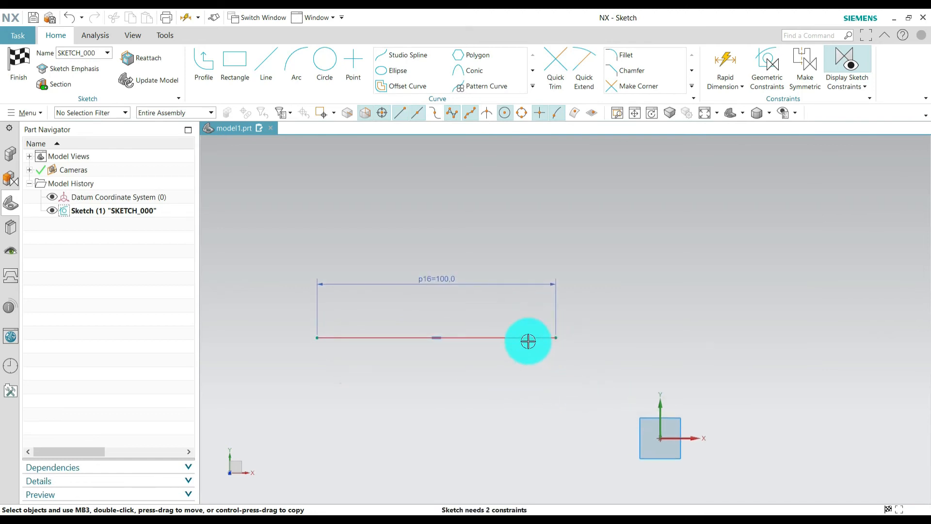
left_click_drag(468, 276, 399, 307)
left_click_drag(435, 283, 436, 299)
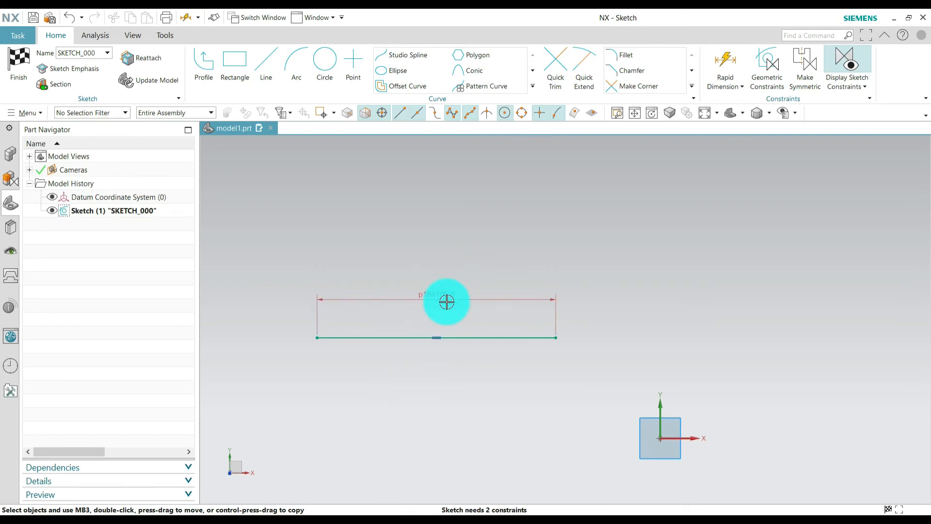
- Move the line around by its right endpoint to test which movements remain free with the length fixed
mouse_move(554, 335)
left_mouse_down()
mouse_move(454, 334)
mouse_move(536, 376)
mouse_move(621, 318)
mouse_move(603, 322)
mouse_move(572, 308)
mouse_move(572, 357)
mouse_move(600, 324)
mouse_move(551, 403)
mouse_move(568, 262)
mouse_move(511, 333)
mouse_move(596, 268)
mouse_move(520, 303)
mouse_move(609, 284)
mouse_move(592, 307)
mouse_move(565, 262)
left_mouse_up()
mouse_move(623, 256)
left_mouse_down()
mouse_move(786, 262)
mouse_move(497, 243)
mouse_move(492, 298)
mouse_move(534, 388)
mouse_move(781, 284)
mouse_move(671, 225)
mouse_move(478, 283)
mouse_move(488, 425)
mouse_move(420, 365)
mouse_move(529, 282)
mouse_move(628, 277)
mouse_move(543, 269)
mouse_move(572, 289)
left_mouse_up()
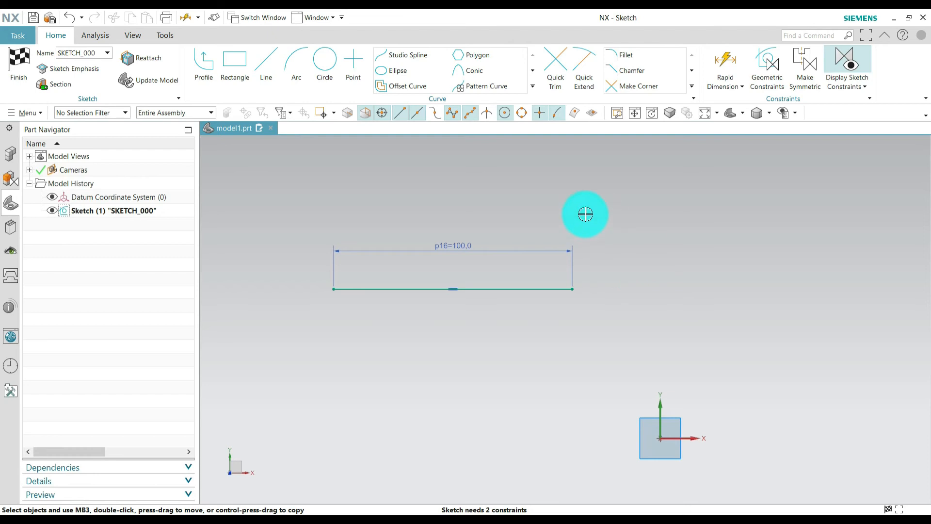
mouse_move(569, 285)
left_mouse_down()
mouse_move(736, 263)
mouse_move(598, 318)
mouse_move(611, 326)
mouse_move(600, 322)
left_mouse_up()
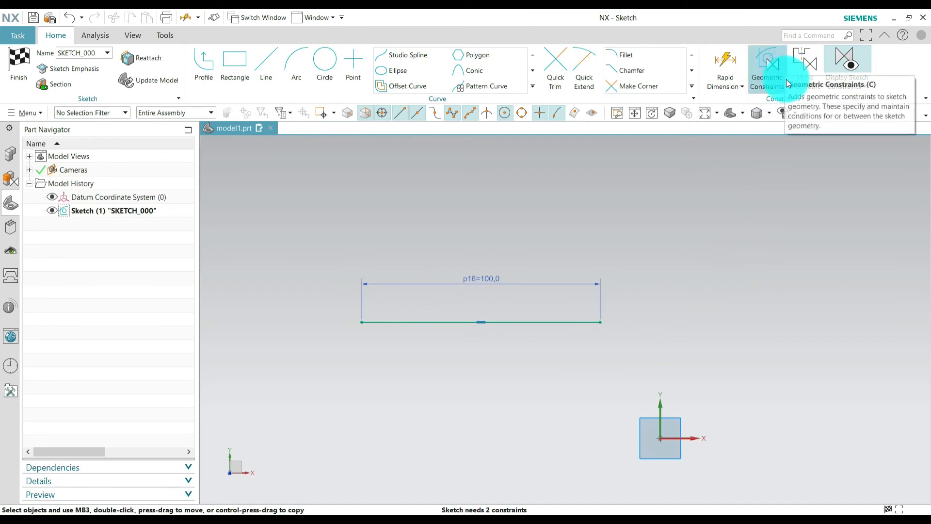
- Apply a Coincident geometric constraint between the line's right endpoint and the sketch origin
key("c")
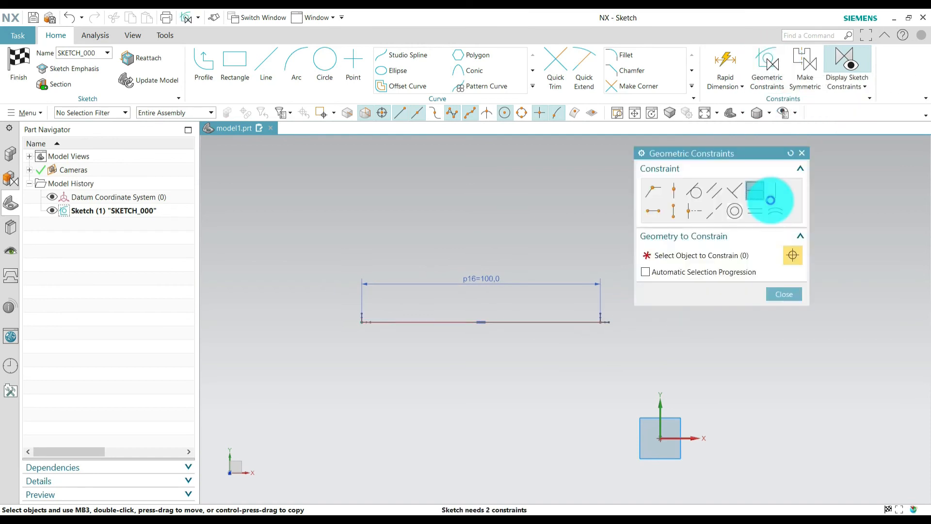
left_click_drag(686, 152, 745, 141)
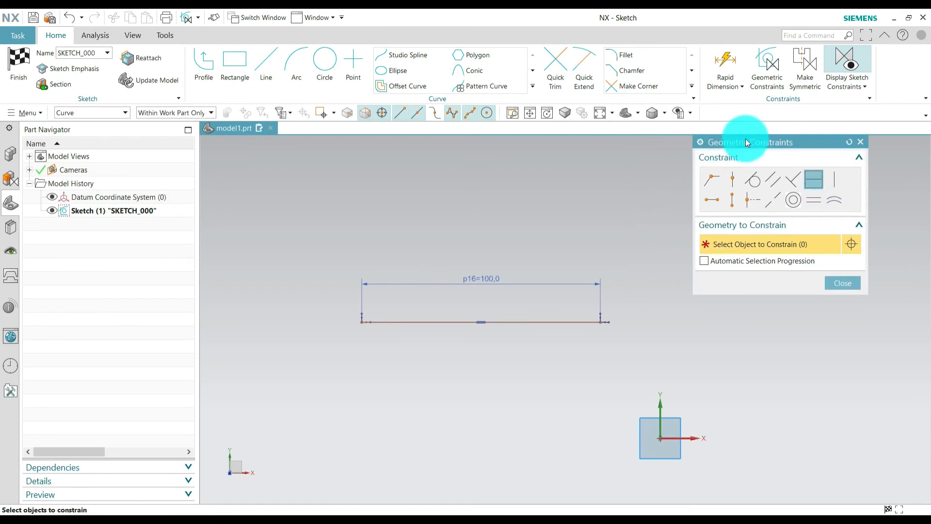
left_click(715, 179)
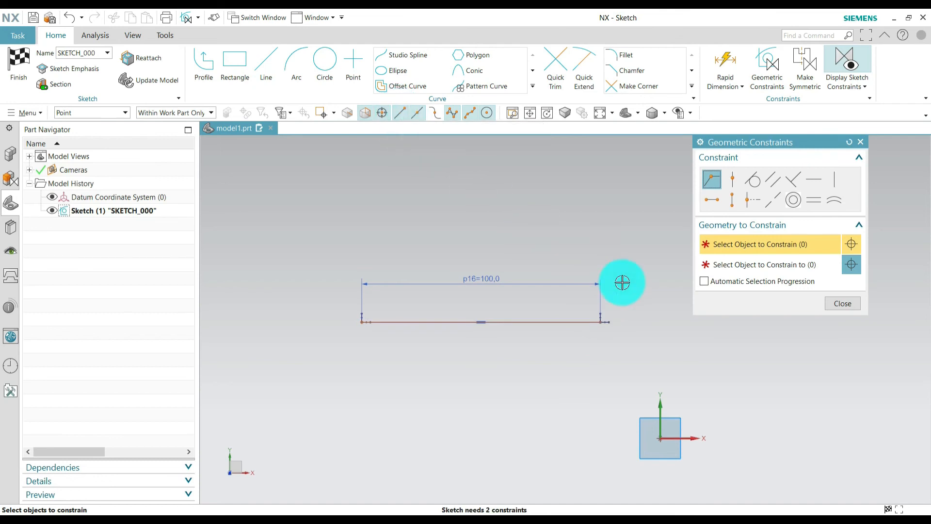
left_click(599, 322)
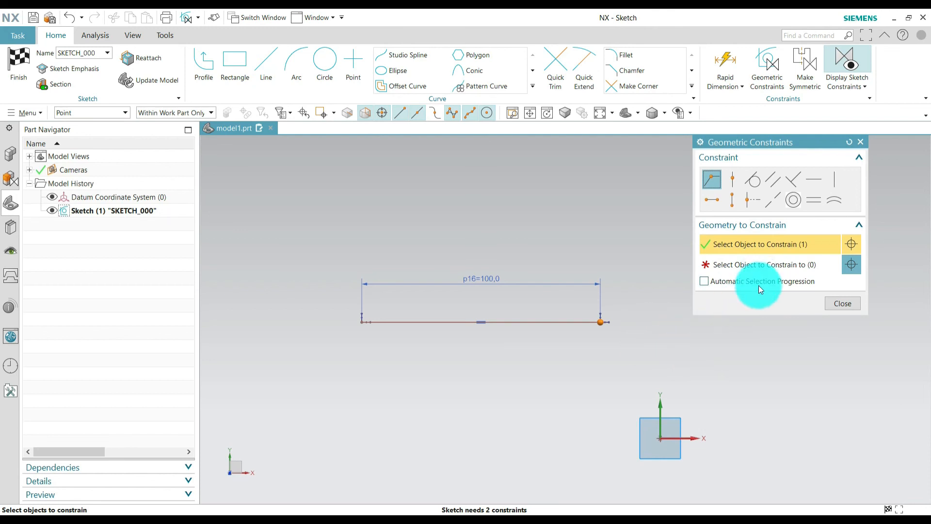
left_click(750, 264)
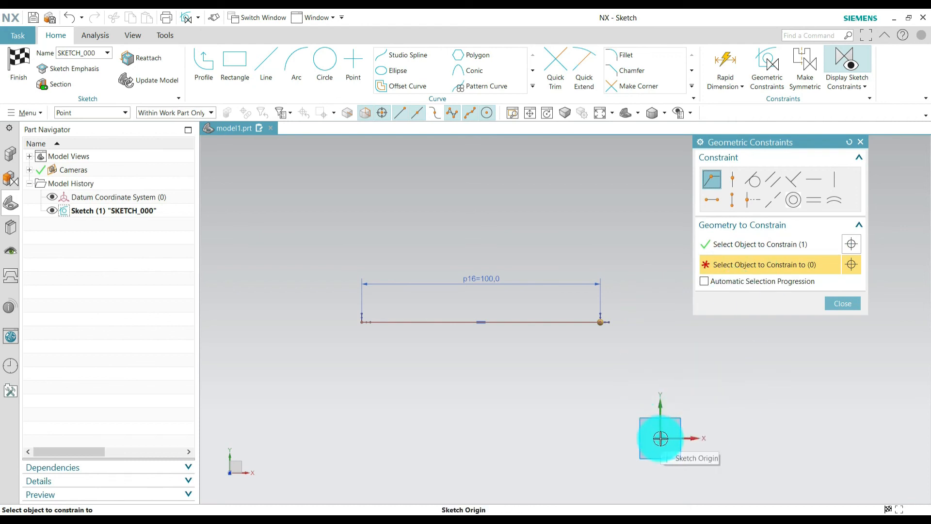
left_click(661, 438)
left_click(723, 448)
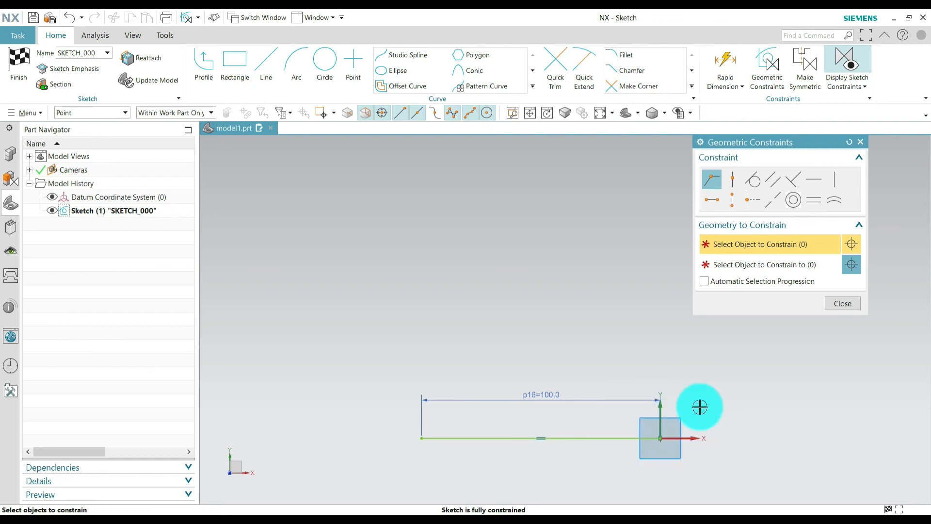
left_click(844, 304)
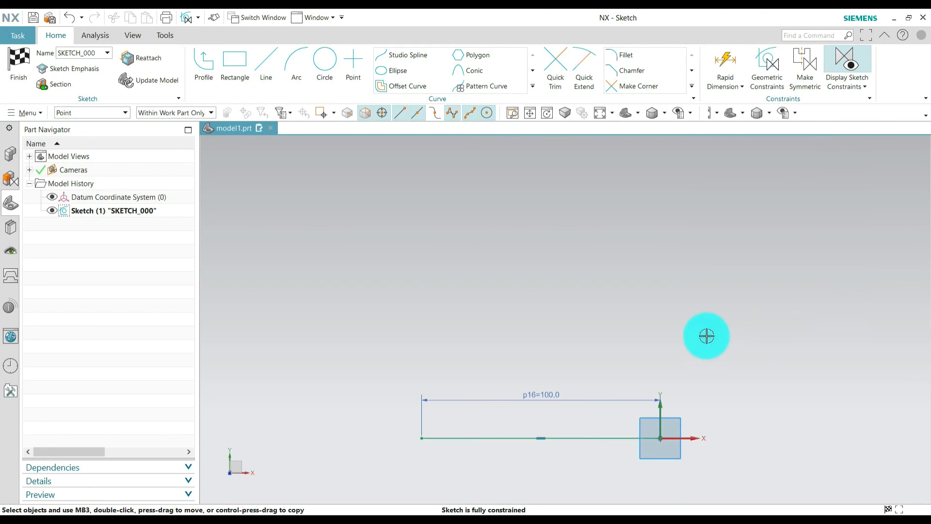
- Reopen Geometric Constraints to check the line's color and the sketch's constraint status, and close it
scroll(636, 304, "up", 1)
scroll(636, 304, "down", 2)
scroll(689, 395, "up", 1)
scroll(689, 403, "up", 1)
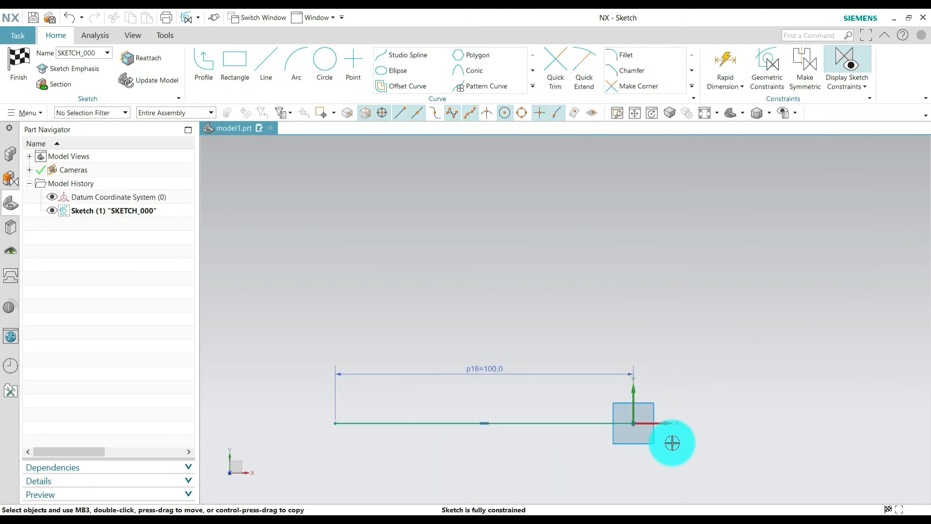
key("c")
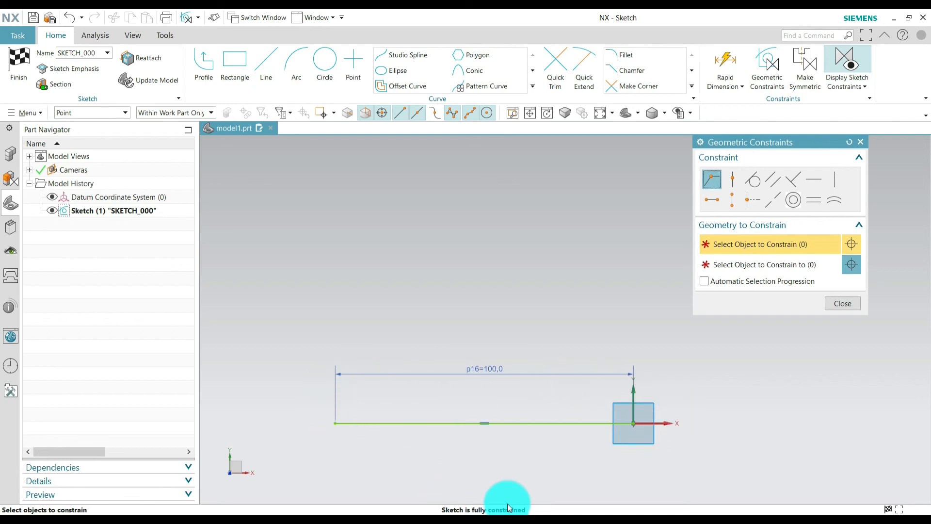
left_click(843, 304)
- Move the 100 length dimension closer to the horizontal line
scroll(561, 470, "up", 2)
scroll(600, 441, "down", 2)
scroll(553, 453, "up", 1)
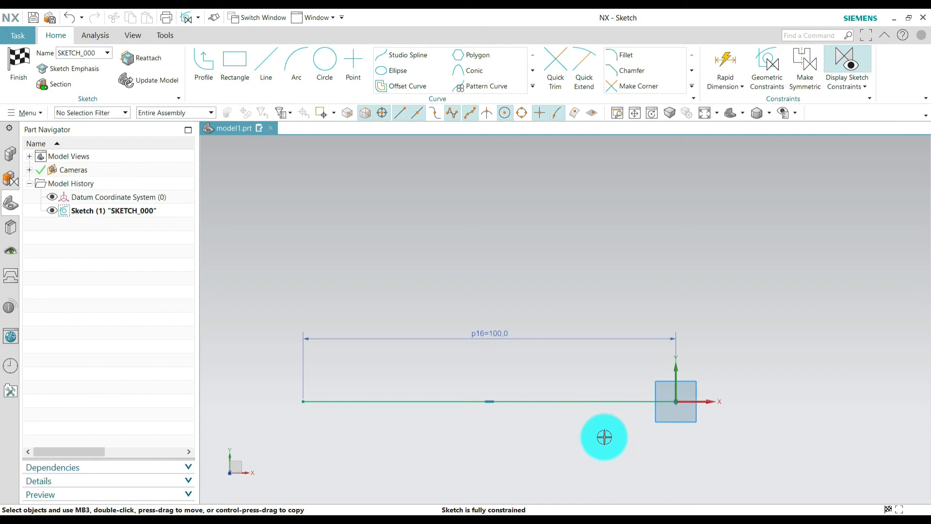
left_click_drag(507, 335, 486, 368)
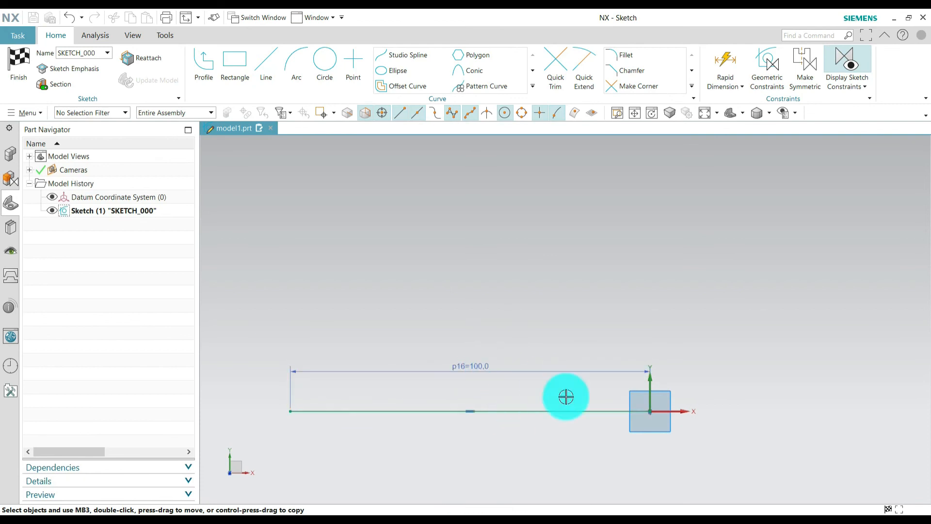